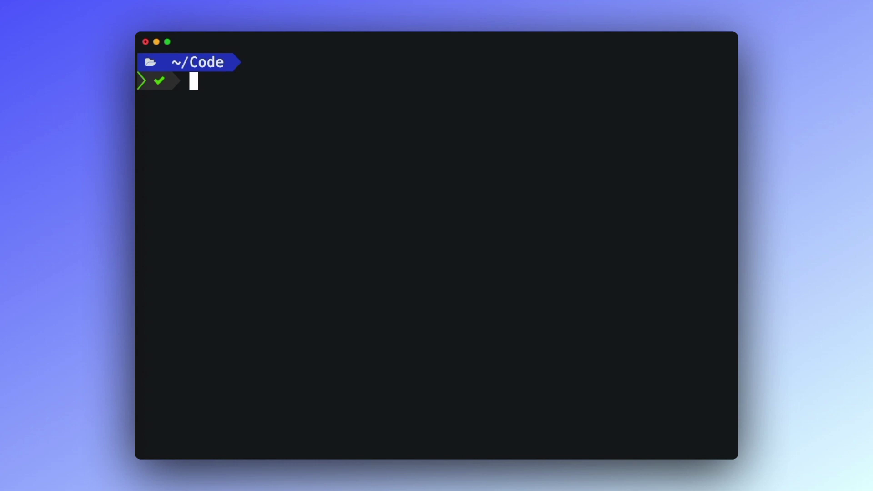
{"action": "type", "text": "npm"}
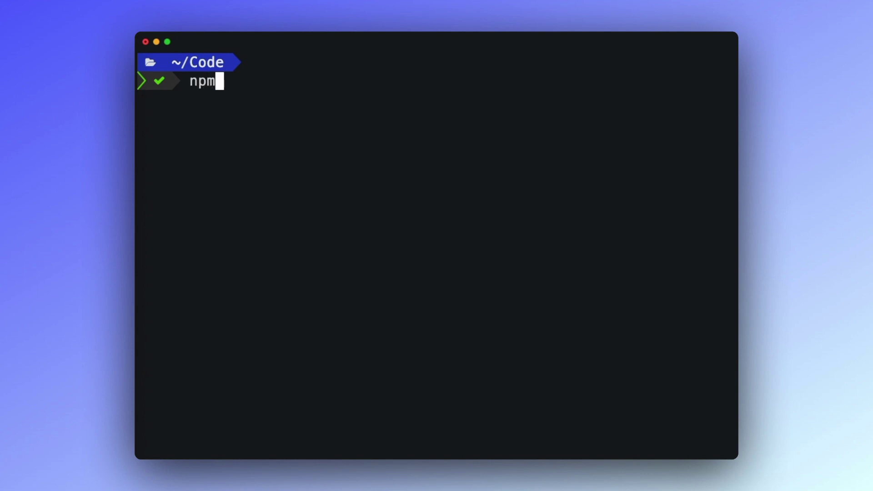
{"action": "type", "text": " install -g create-cosmos-app"}
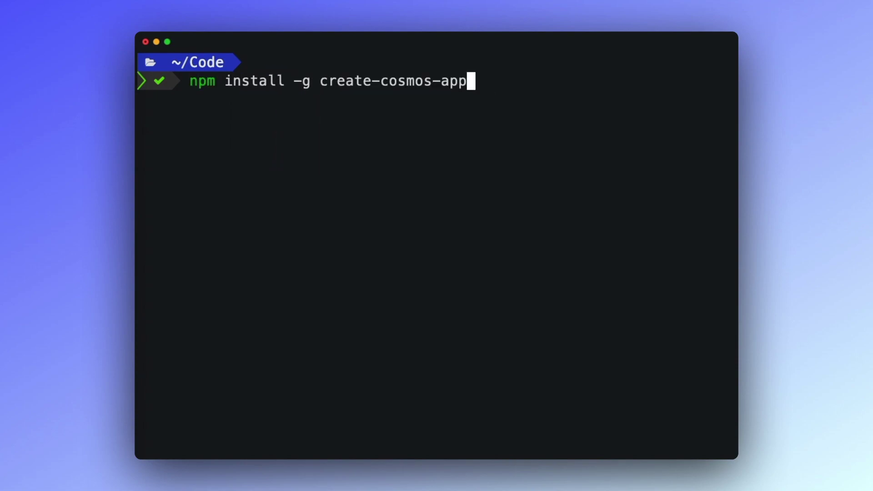
- Replace the npm install line with npx create-cosmos-app@latest and run it
{"action": "key", "text": "ctrl+u"}
{"action": "type", "text": "npx "}
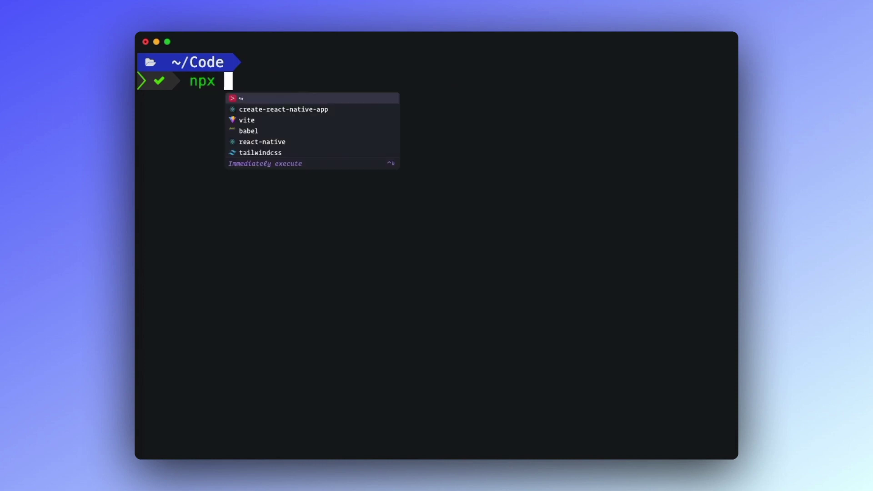
{"action": "type", "text": "create-cosmos-app"}
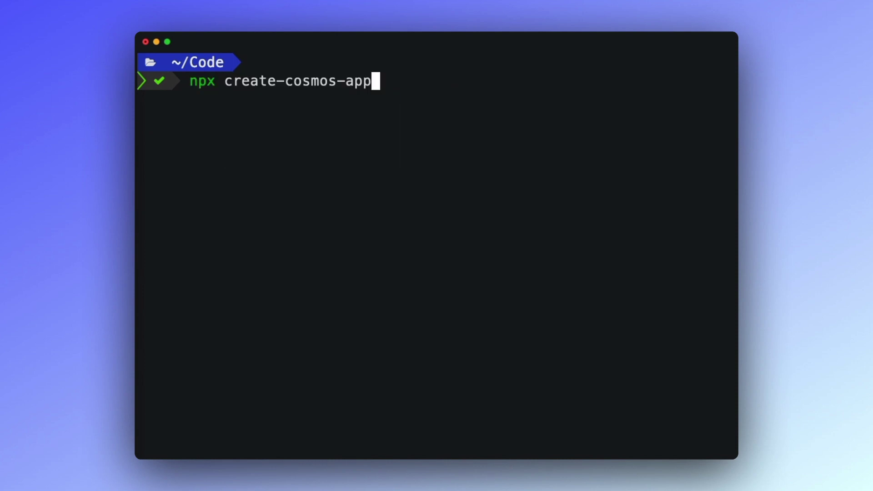
{"action": "type", "text": "@latest"}
{"action": "key", "text": "Return"}
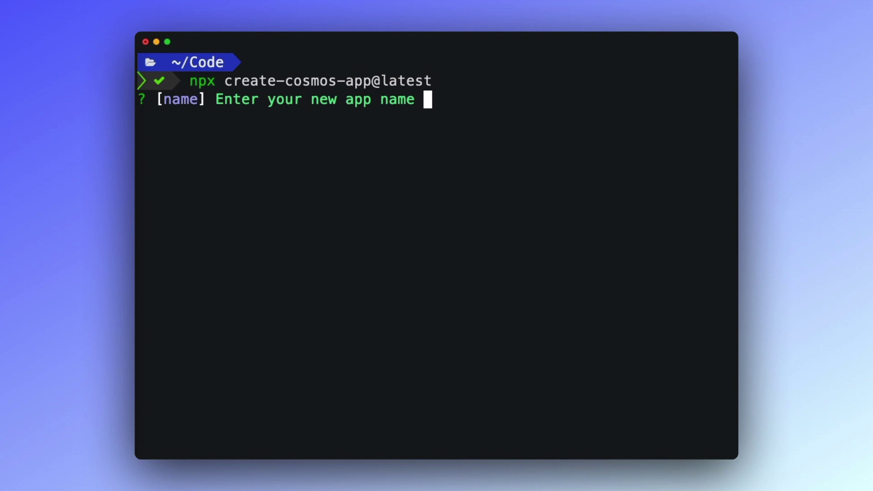
{"action": "type", "text": "myapp"}
- Name the app myapp and pick the connect-multi-chain template to install packages
{"action": "key", "text": "Return"}
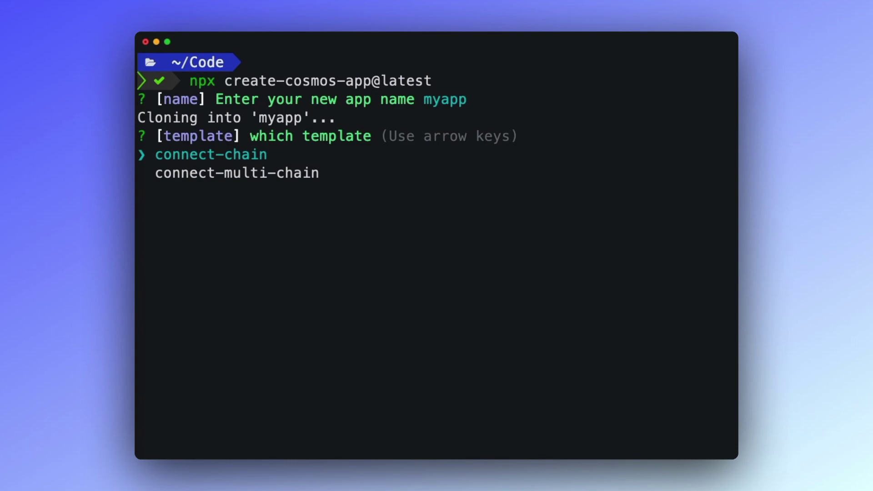
{"action": "key", "text": "Down"}
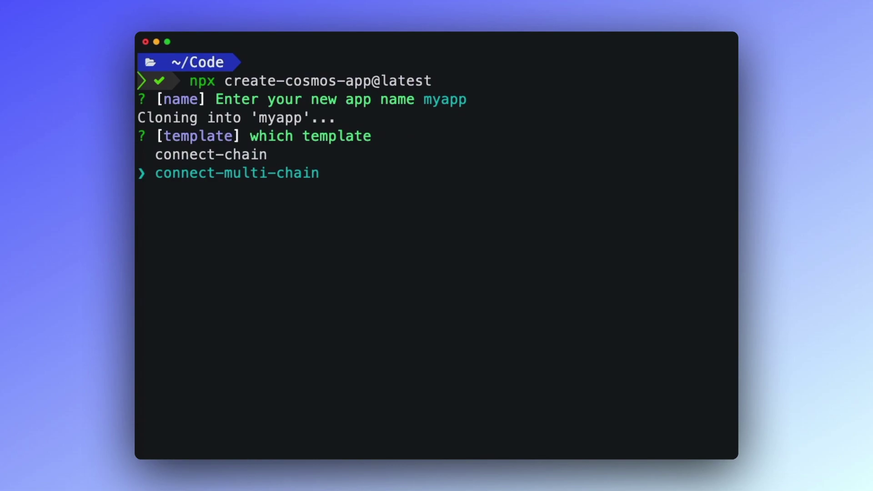
{"action": "key", "text": "Return"}
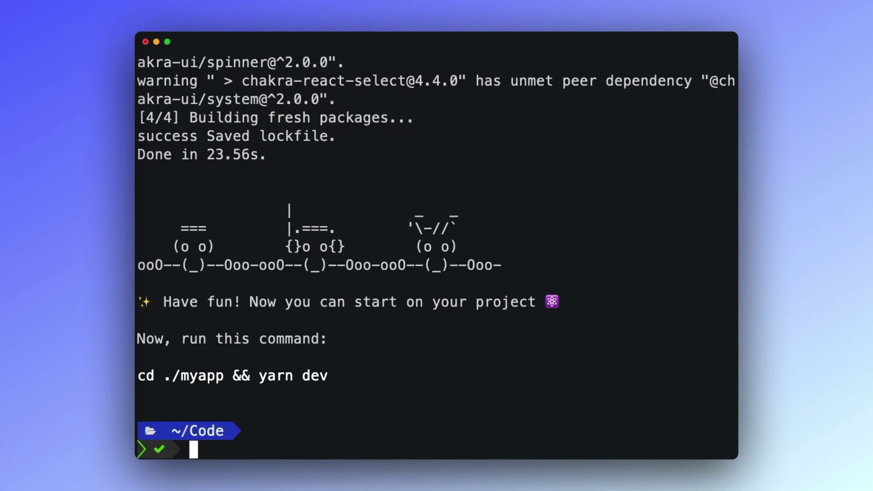
- Copy the suggested 'cd ./myapp && yarn dev' command and run it at the prompt
{"action": "left_click_drag", "start_coordinate": [328, 376], "coordinate": [137, 376]}
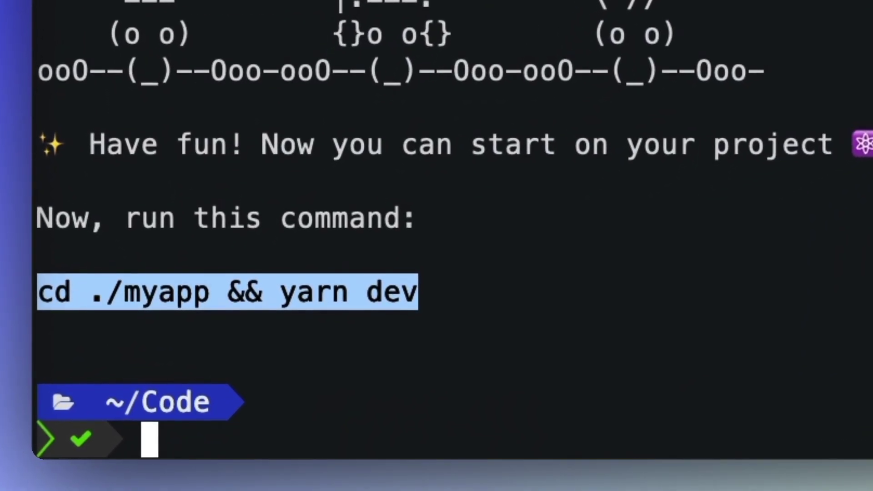
{"action": "type", "text": "cd ./myapp && yarn dev"}
{"action": "key", "text": "Return"}
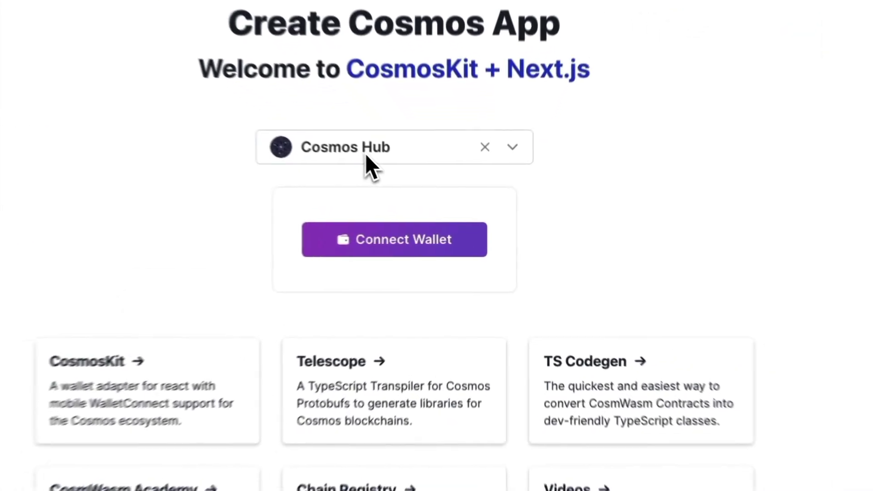
- Pick Juno from the chain list, connect the Keplr wallet, and copy its juno address
{"action": "left_click", "coordinate": [421, 191]}
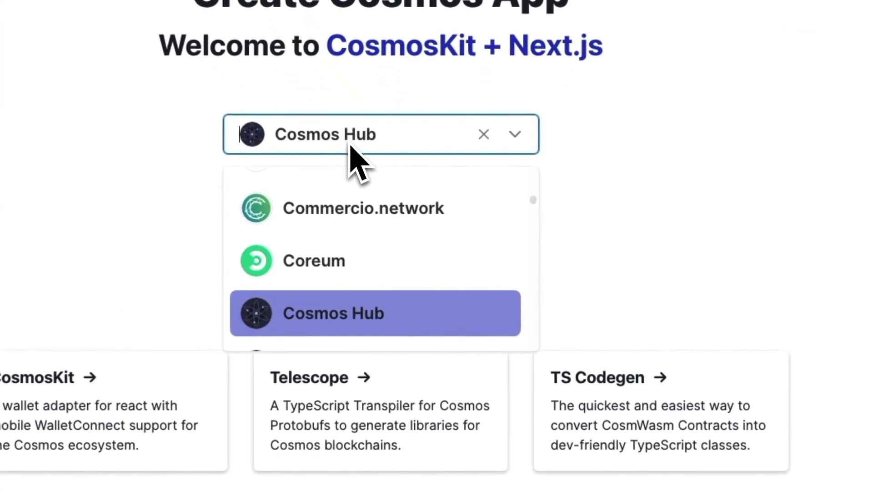
{"action": "type", "text": "juno"}
{"action": "key", "text": "Return"}
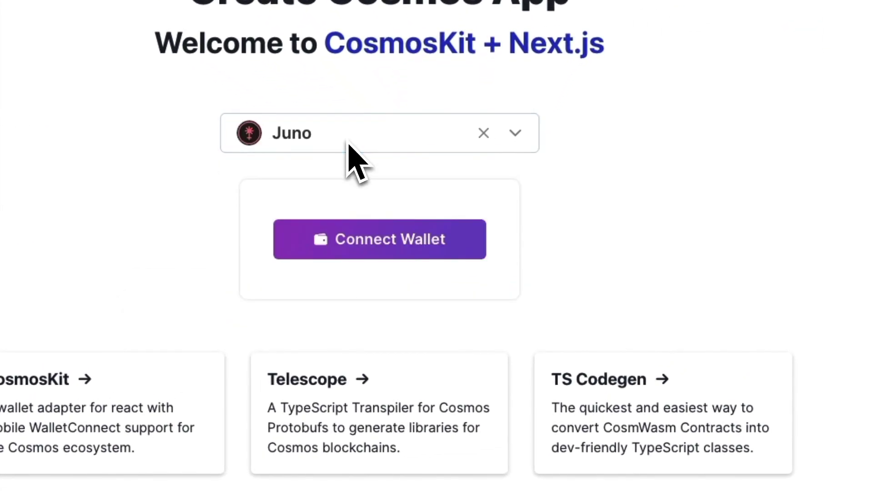
{"action": "left_click", "coordinate": [379, 238]}
{"action": "left_click", "coordinate": [317, 229]}
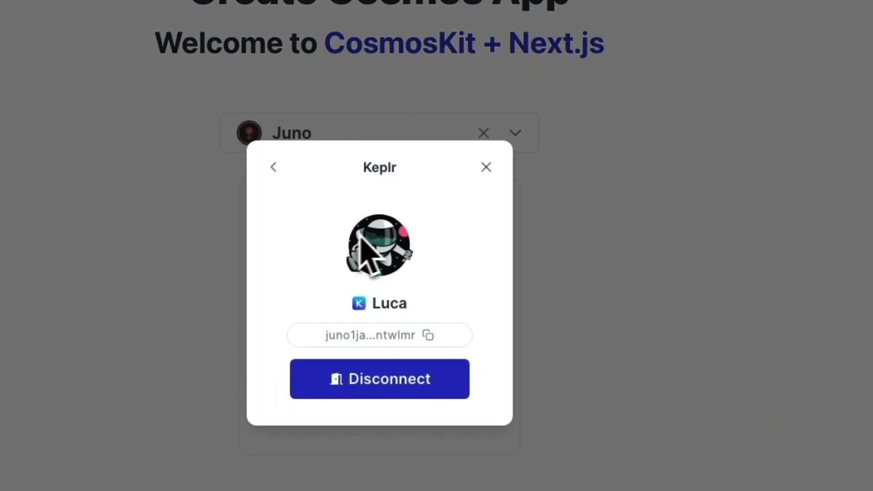
{"action": "left_click", "coordinate": [486, 166]}
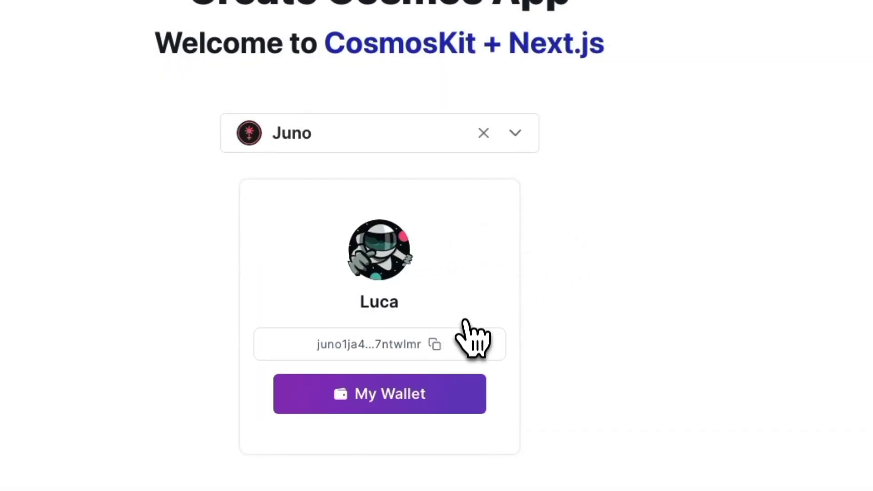
{"action": "left_click", "coordinate": [434, 345]}
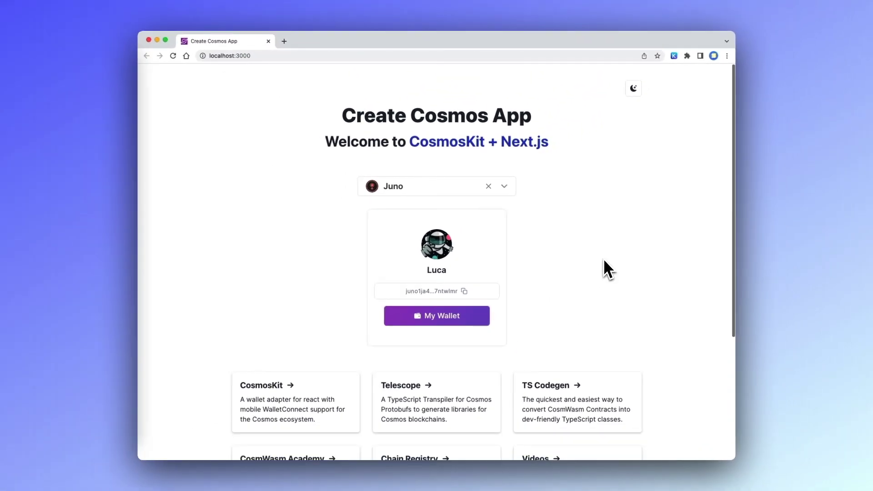
{"action": "scroll", "coordinate": [616, 265], "scroll_direction": "down", "scroll_amount": 5}
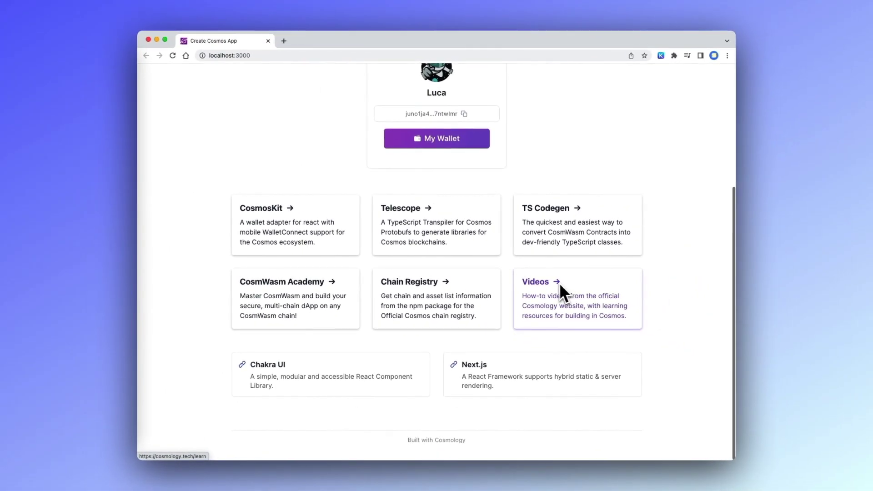
- Open a resource card in a new tab, then open the Chakra UI components page
{"action": "left_click", "coordinate": [561, 282]}
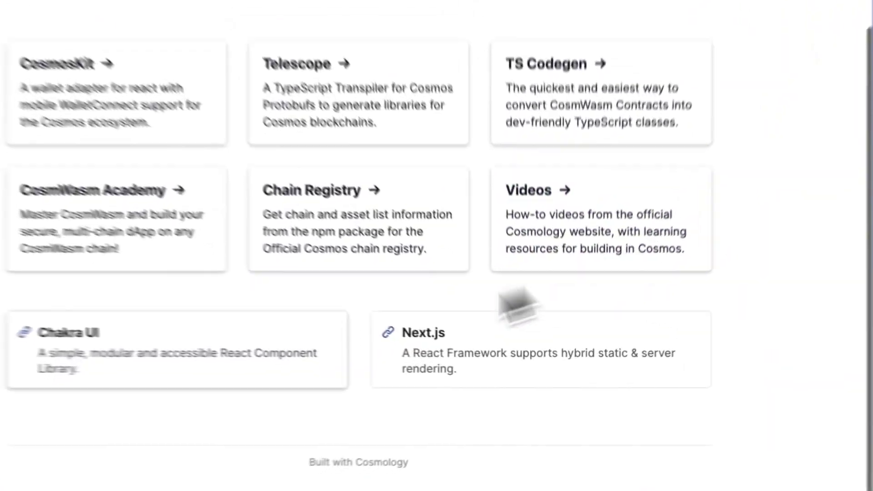
{"action": "left_click", "coordinate": [334, 334]}
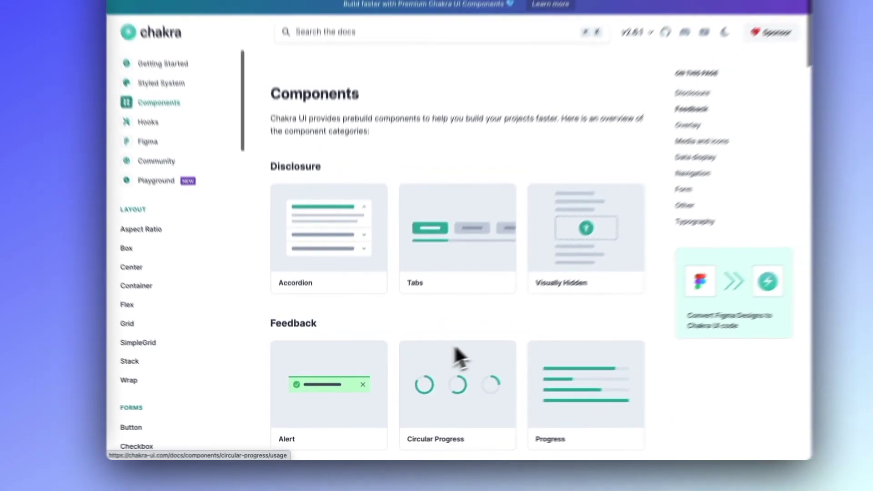
{"action": "scroll", "coordinate": [455, 356], "scroll_direction": "down", "scroll_amount": 4}
{"action": "scroll", "coordinate": [452, 358], "scroll_direction": "down", "scroll_amount": 3}
{"action": "scroll", "coordinate": [453, 358], "scroll_direction": "down", "scroll_amount": 4}
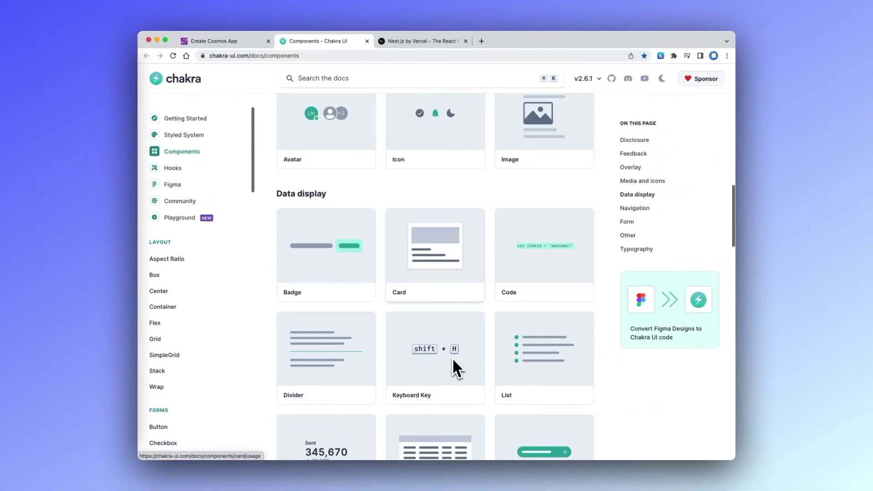
{"action": "scroll", "coordinate": [452, 357], "scroll_direction": "down", "scroll_amount": 2}
{"action": "scroll", "coordinate": [452, 358], "scroll_direction": "down", "scroll_amount": 3}
{"action": "scroll", "coordinate": [452, 358], "scroll_direction": "down", "scroll_amount": 2}
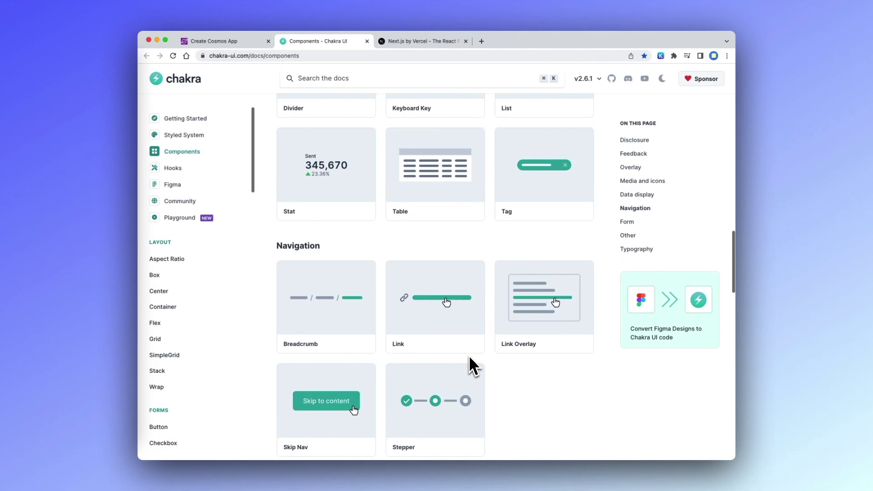
- Switch from the Chakra UI components page to the Next.js homepage tab
{"action": "key", "text": "ctrl+Tab"}
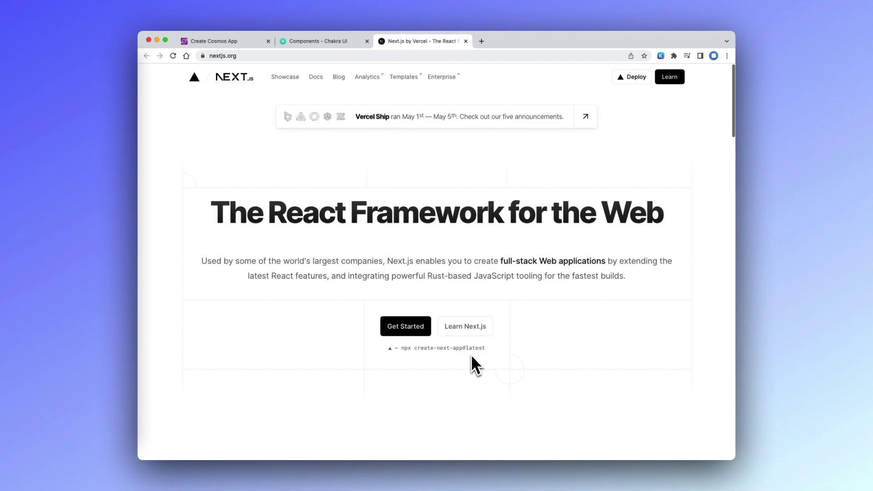
- Switch from the Next.js tab back to the Create Cosmos App tab
{"action": "key", "text": "ctrl+Tab"}
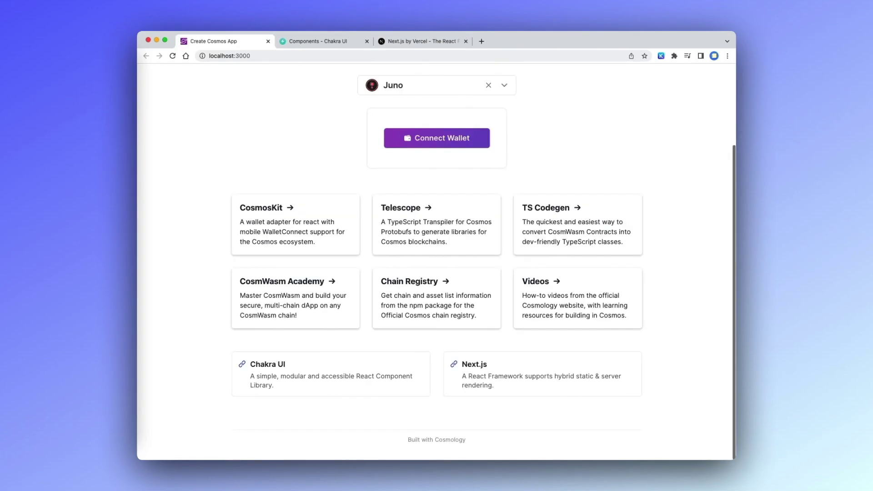